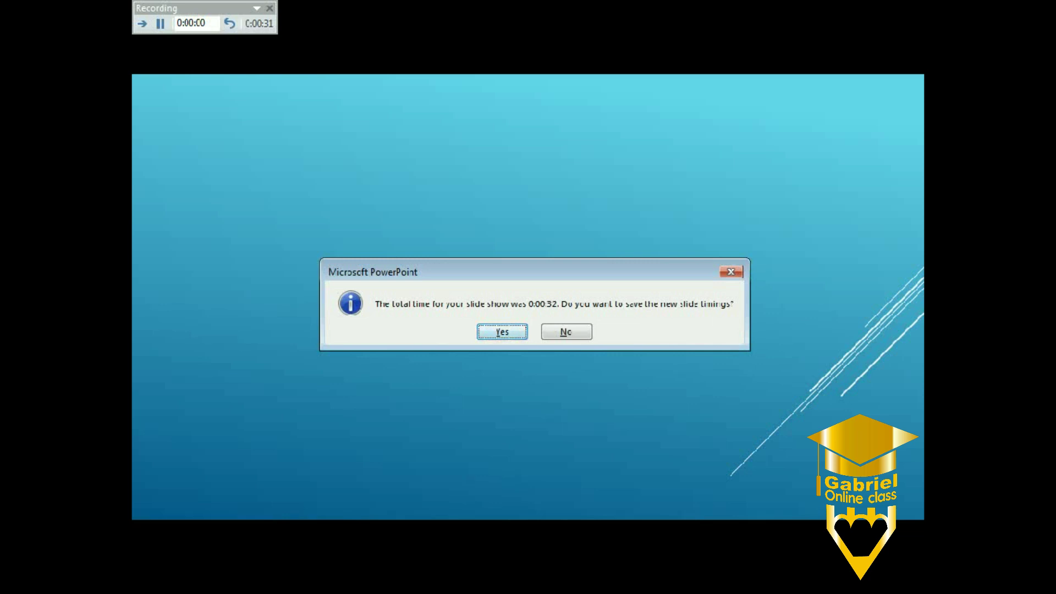
Step: Save the newly rehearsed slide timings for the presentation
{"action": "key", "text": "Return"}
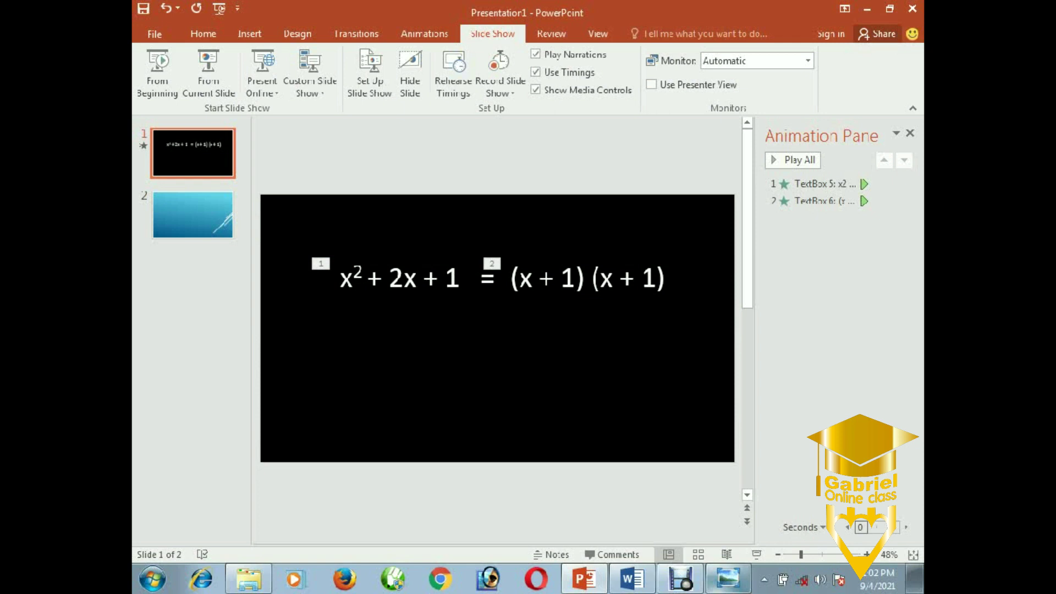
{"action": "left_click", "coordinate": [576, 278]}
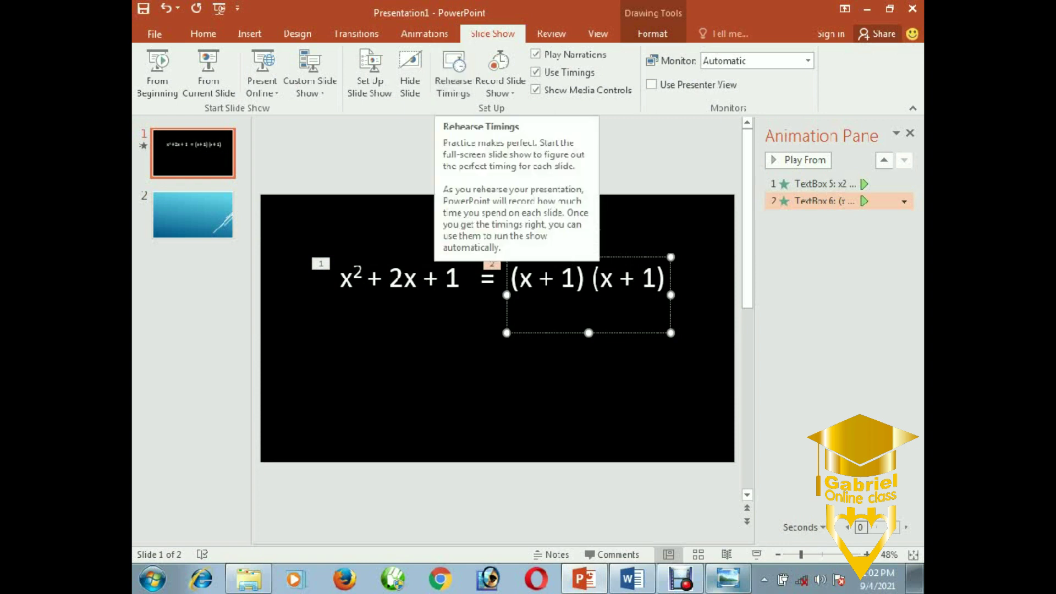
{"action": "key", "text": "Escape"}
{"action": "key", "text": "Escape"}
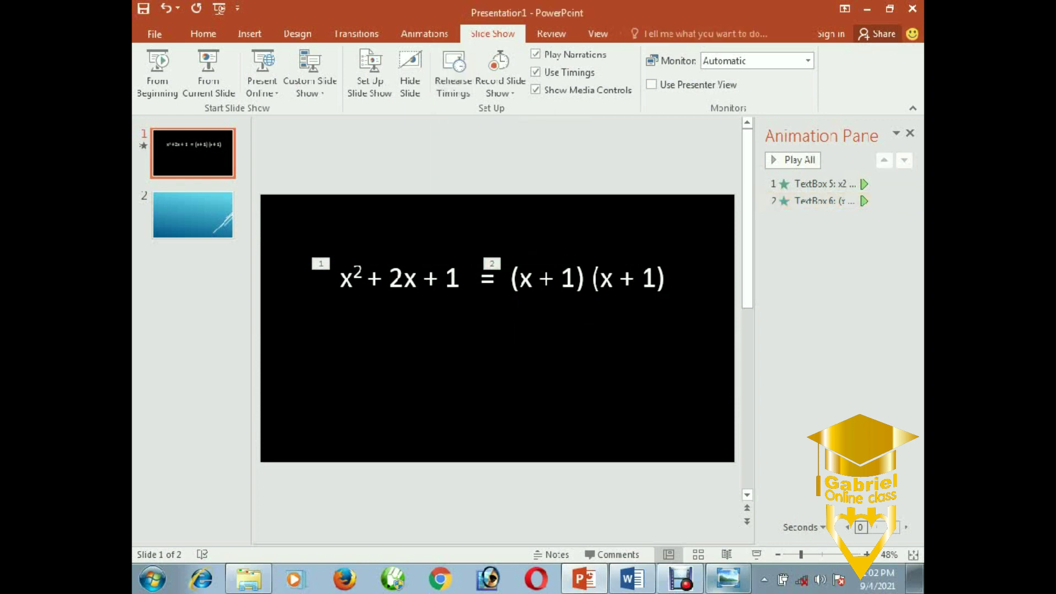
Step: Check the tutorial-making plan image in Windows Photo Viewer and return to the PowerPoint presentation
{"action": "left_click", "coordinate": [728, 579]}
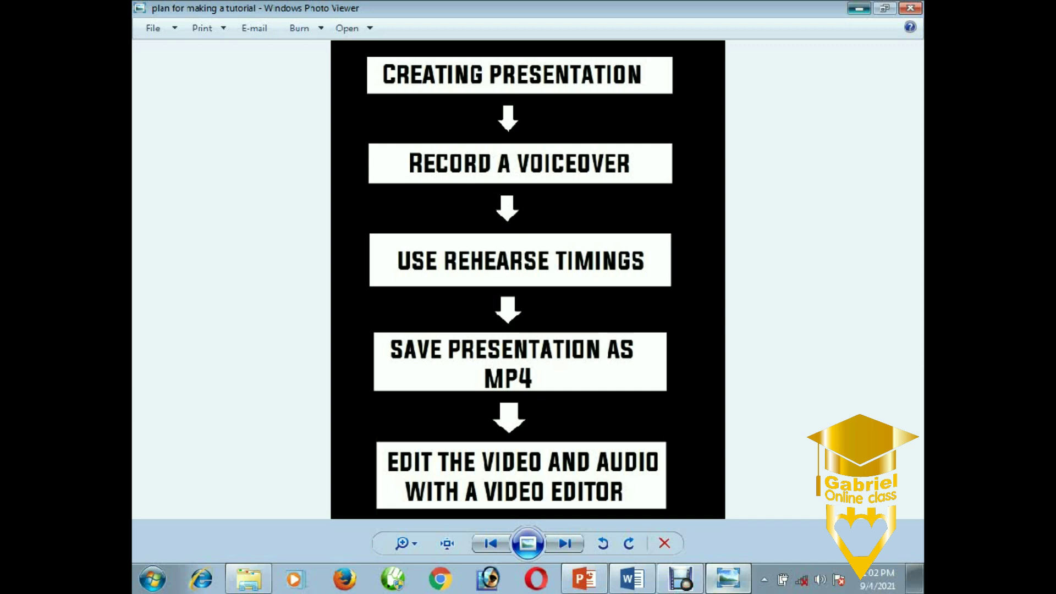
{"action": "left_click", "coordinate": [859, 8]}
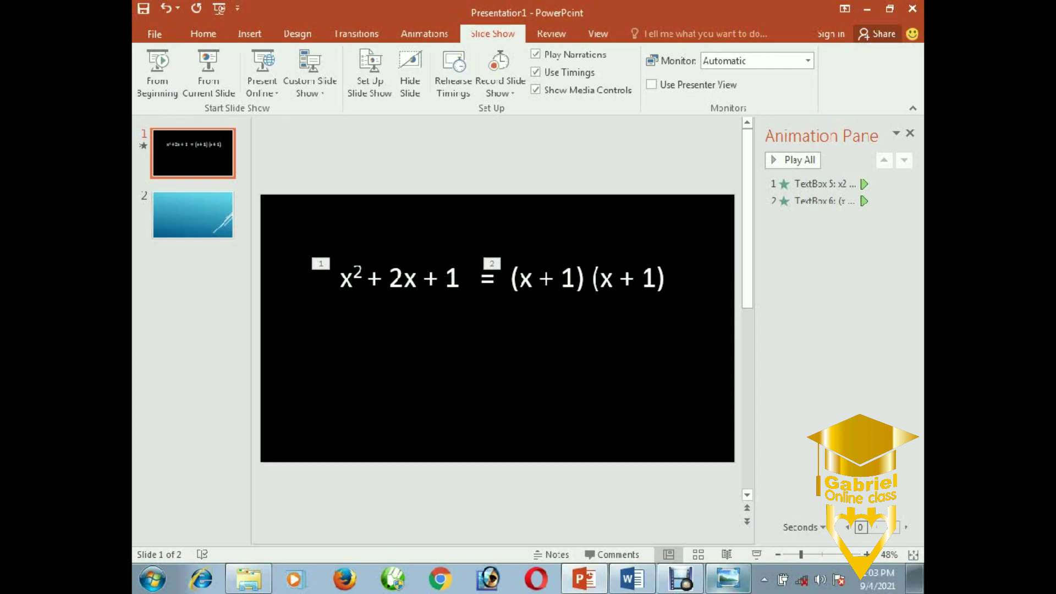
Step: Start saving a copy of the presentation and choose the Videos library as its location
{"action": "left_click", "coordinate": [154, 34]}
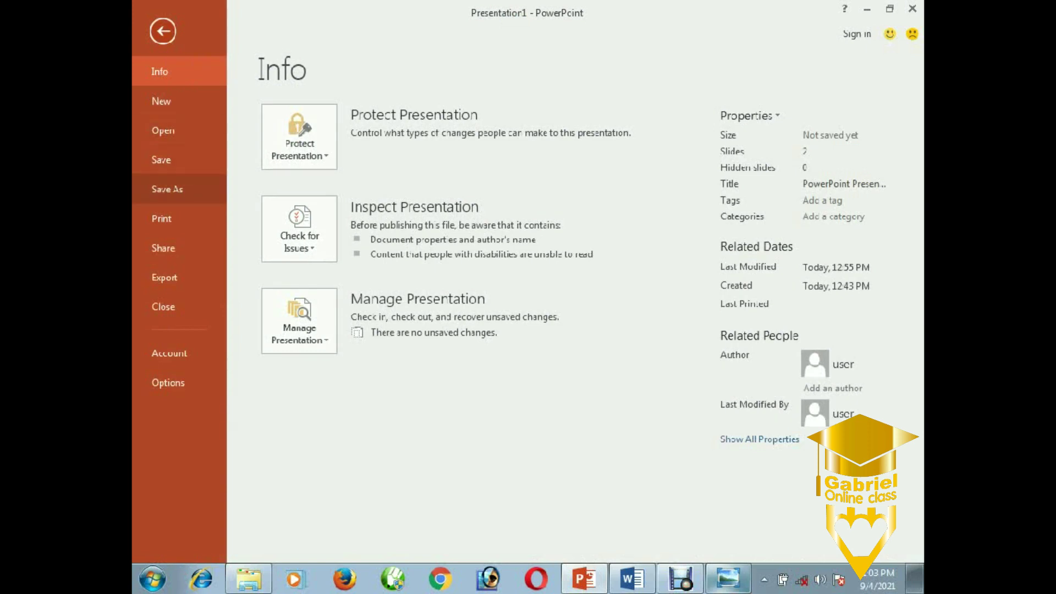
{"action": "left_click", "coordinate": [167, 189]}
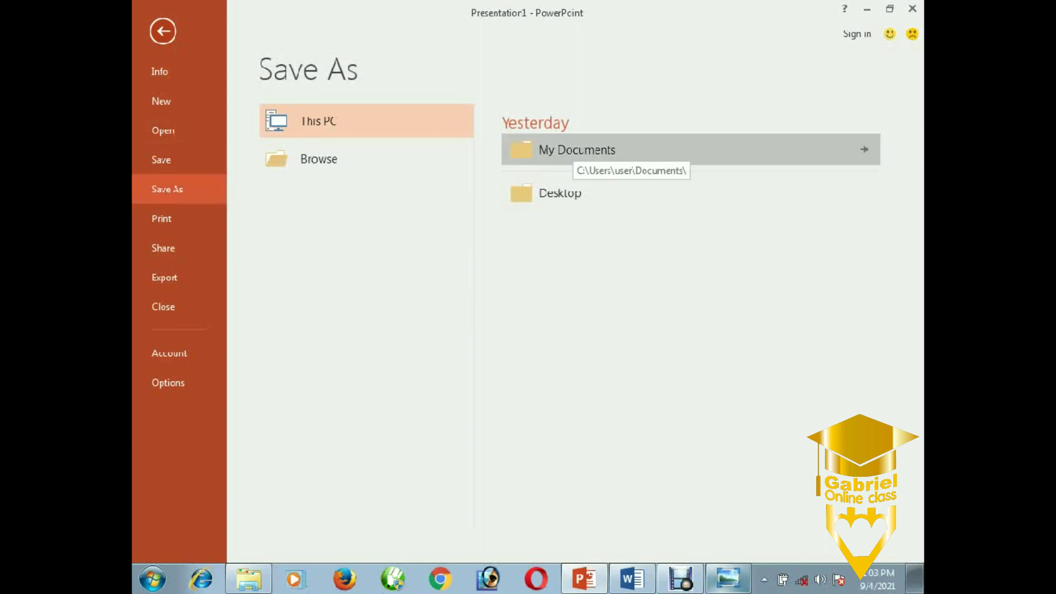
{"action": "left_click", "coordinate": [572, 150]}
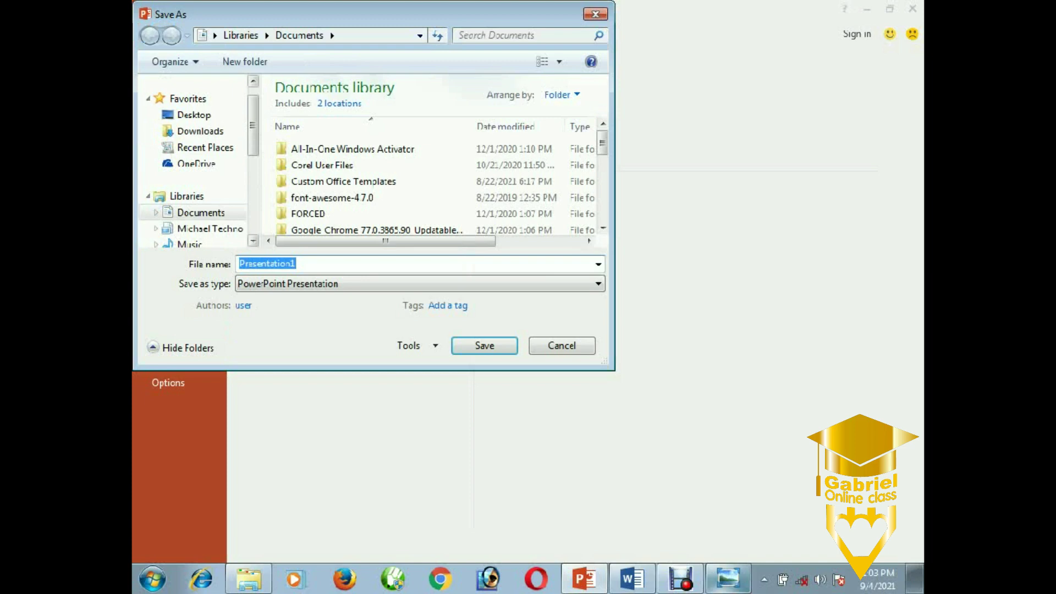
{"action": "scroll", "coordinate": [193, 165], "scroll_direction": "down", "scroll_amount": 3}
{"action": "scroll", "coordinate": [193, 165], "scroll_direction": "up", "scroll_amount": 1}
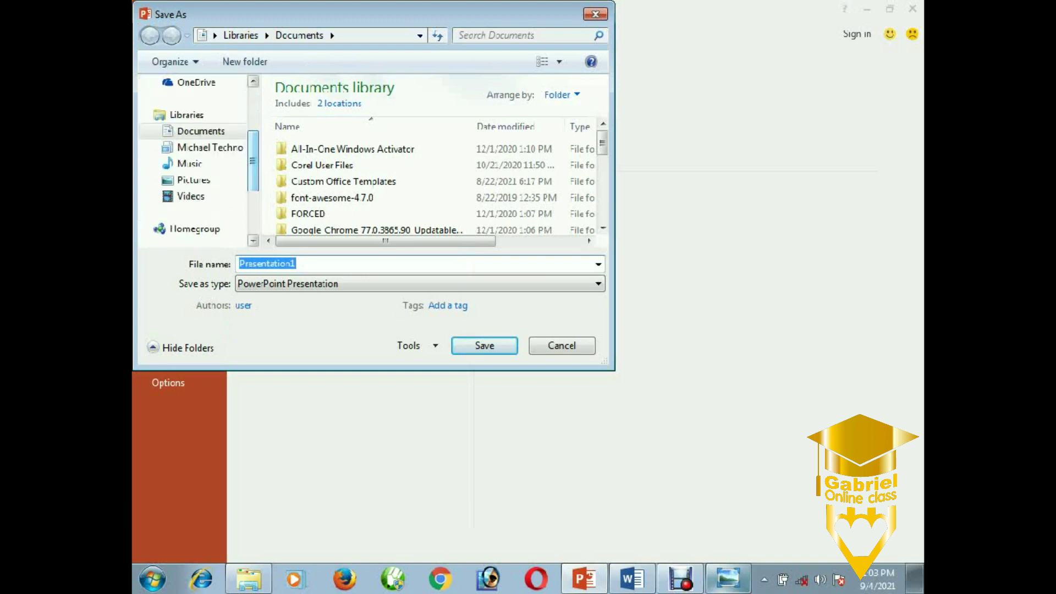
{"action": "left_click", "coordinate": [191, 196]}
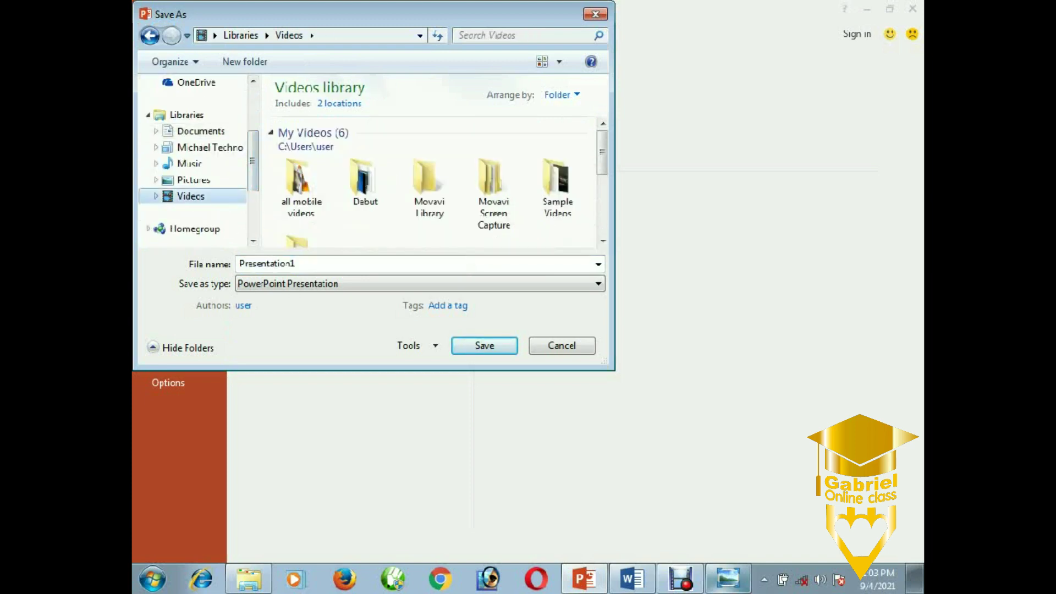
Step: Name the file quadratic, set its type to MPEG-4 Video and save it to create the video
{"action": "left_click", "coordinate": [275, 264]}
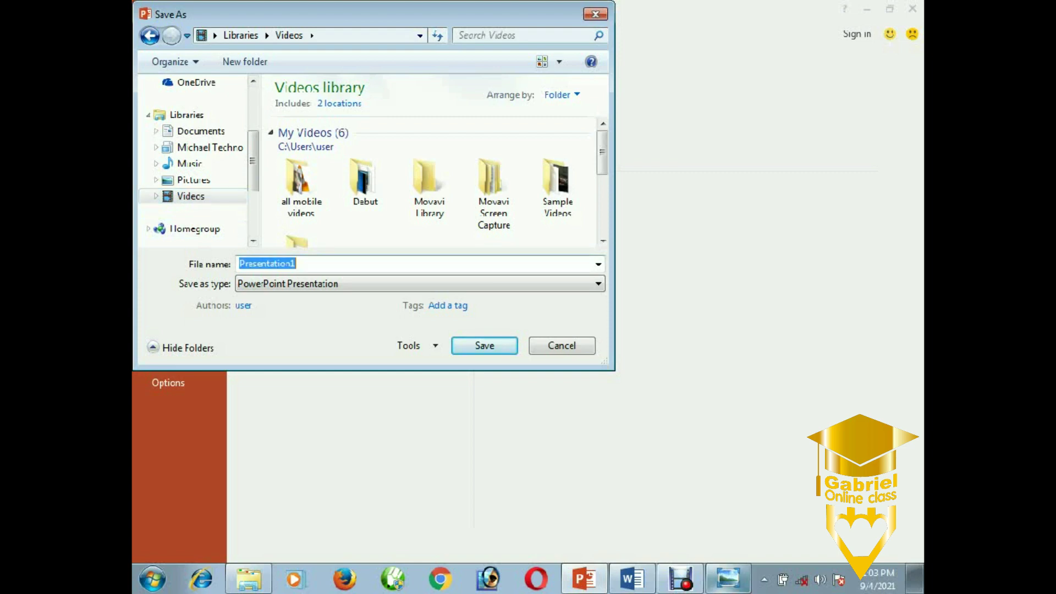
{"action": "key", "text": "BackSpace"}
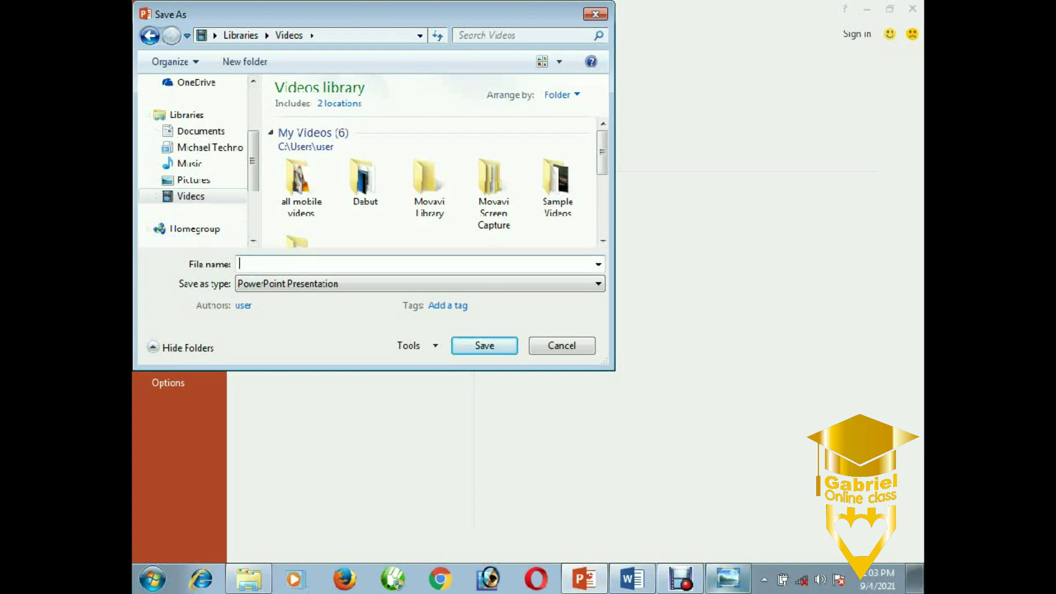
{"action": "type", "text": "qy"}
{"action": "type", "text": "uadrat"}
{"action": "type", "text": "ic"}
{"action": "key", "text": "Tab"}
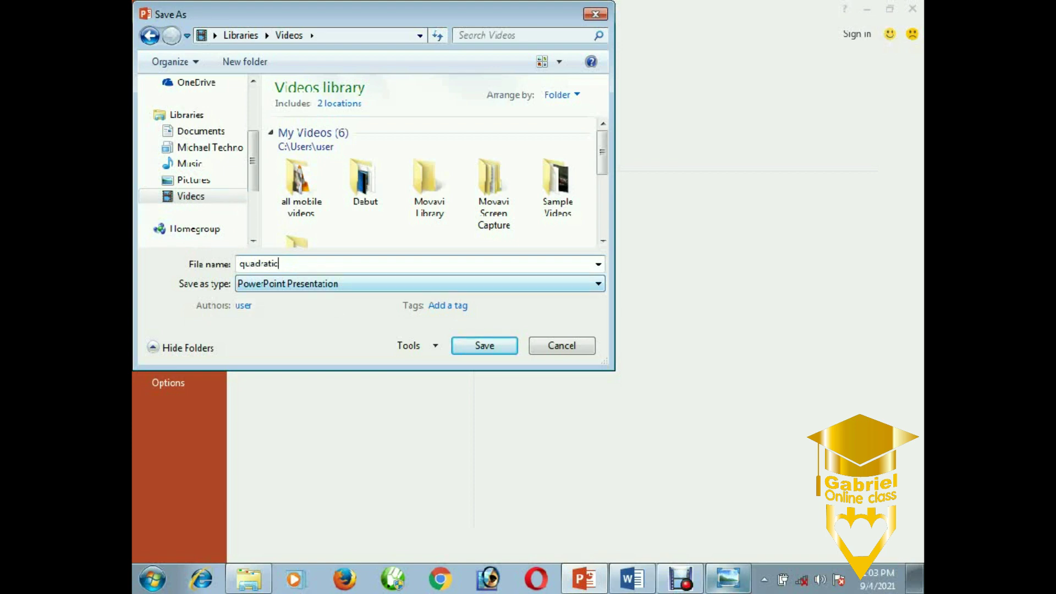
{"action": "left_click", "coordinate": [419, 283]}
{"action": "key", "text": "m"}
{"action": "key", "text": "Return"}
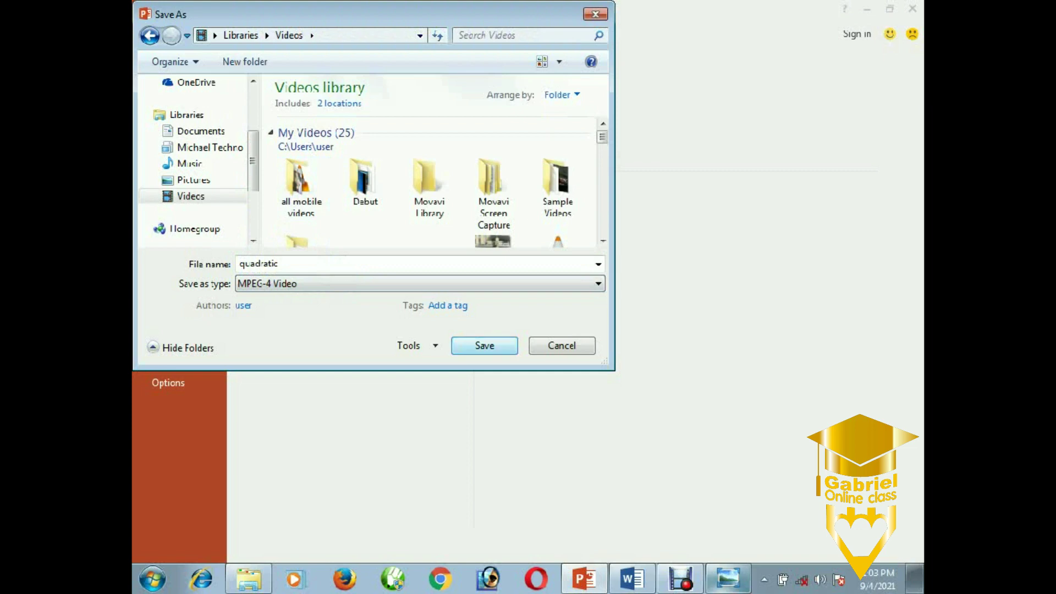
{"action": "key", "text": "Return"}
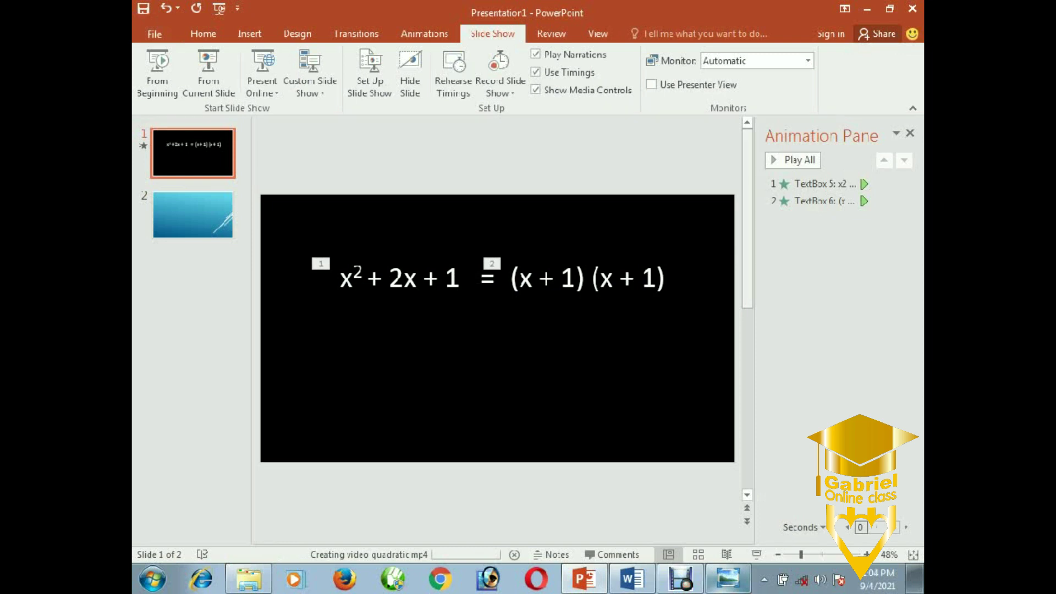
{"action": "left_click_drag", "start_coordinate": [748, 219], "coordinate": [747, 292]}
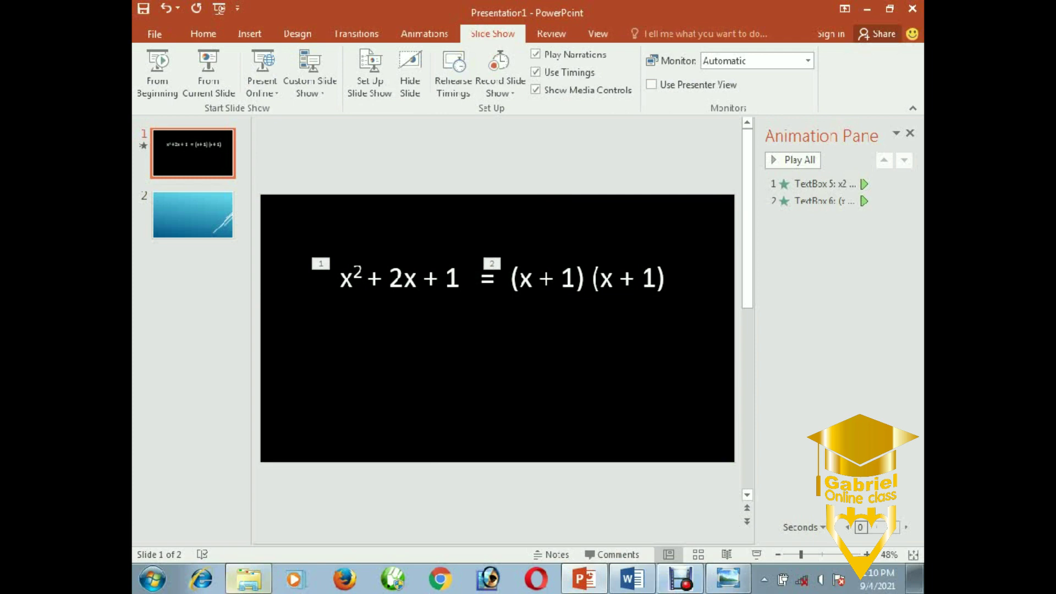
Step: Switch to Windows Explorer, find the exported quadratic video in the Videos library and select it
{"action": "left_click", "coordinate": [249, 579]}
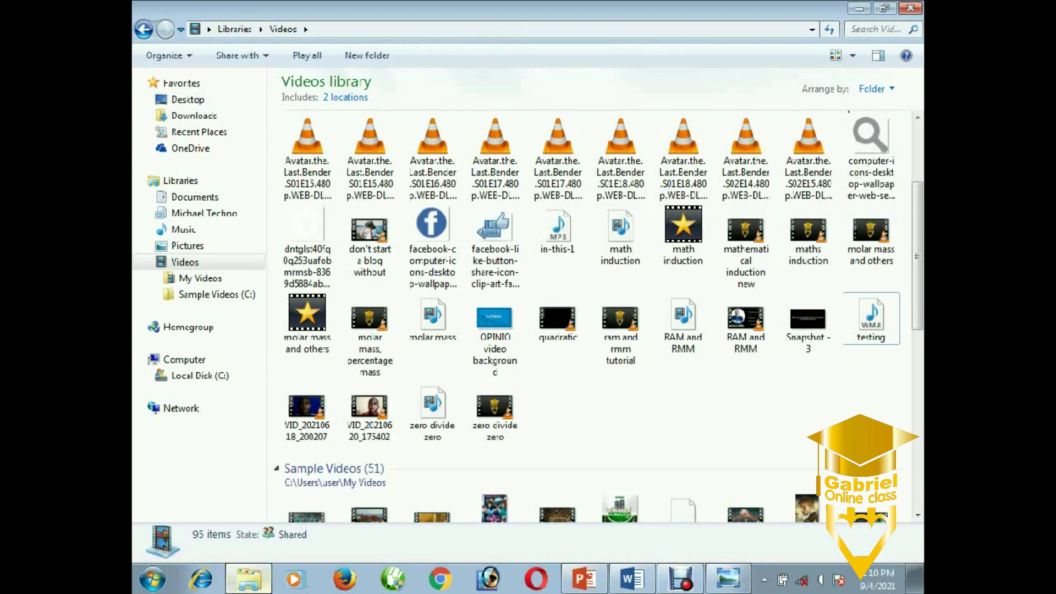
{"action": "mouse_move", "coordinate": [918, 253]}
{"action": "left_mouse_down"}
{"action": "mouse_move", "coordinate": [918, 216]}
{"action": "mouse_move", "coordinate": [917, 255]}
{"action": "left_mouse_up"}
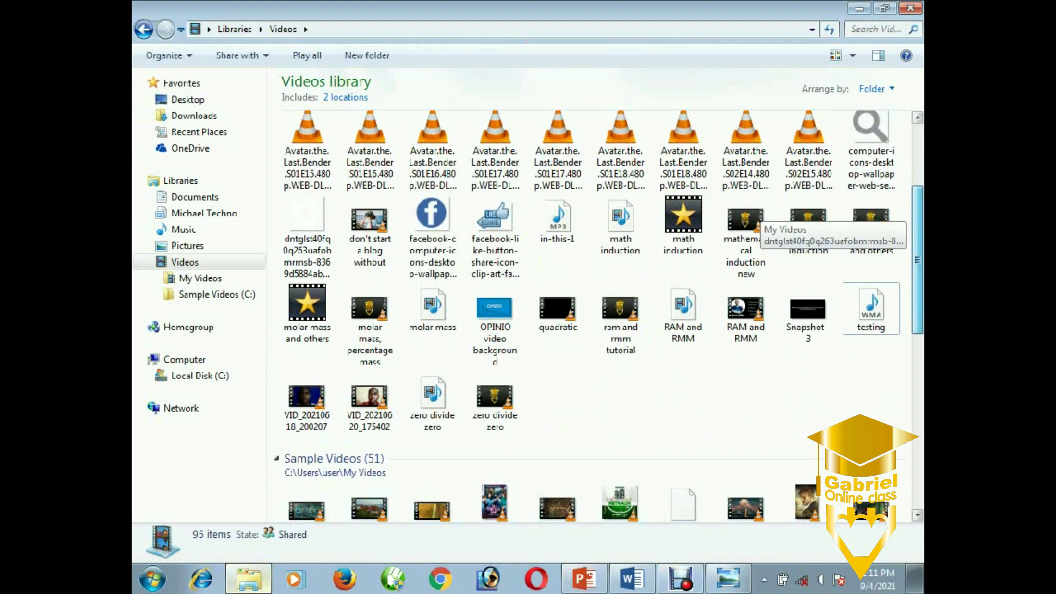
{"action": "scroll", "coordinate": [758, 216], "scroll_direction": "up", "scroll_amount": 2}
{"action": "scroll", "coordinate": [758, 216], "scroll_direction": "up", "scroll_amount": 1}
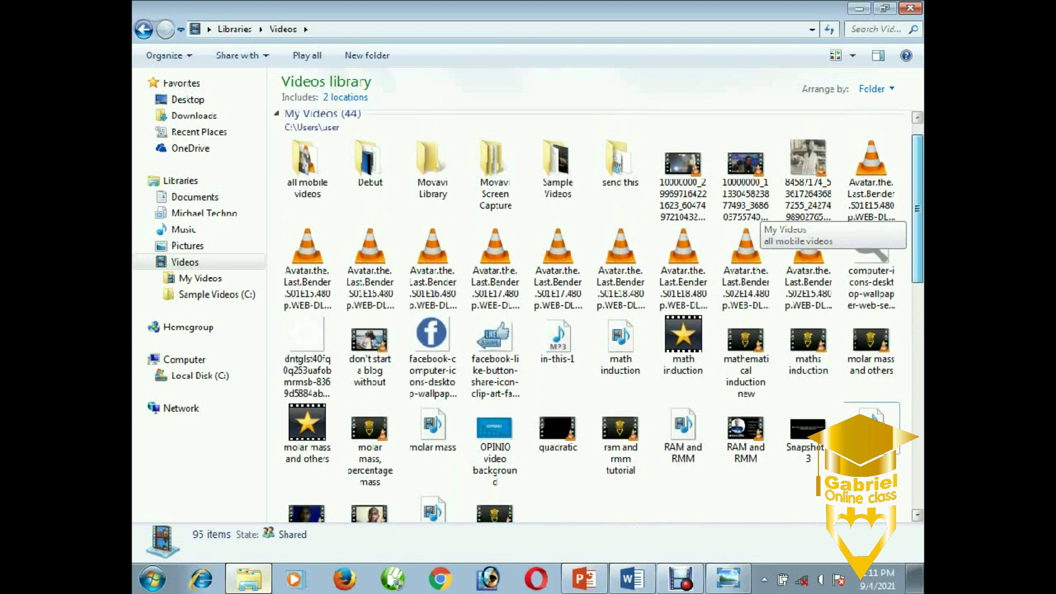
{"action": "scroll", "coordinate": [758, 216], "scroll_direction": "down", "scroll_amount": 2}
{"action": "scroll", "coordinate": [758, 216], "scroll_direction": "down", "scroll_amount": 2}
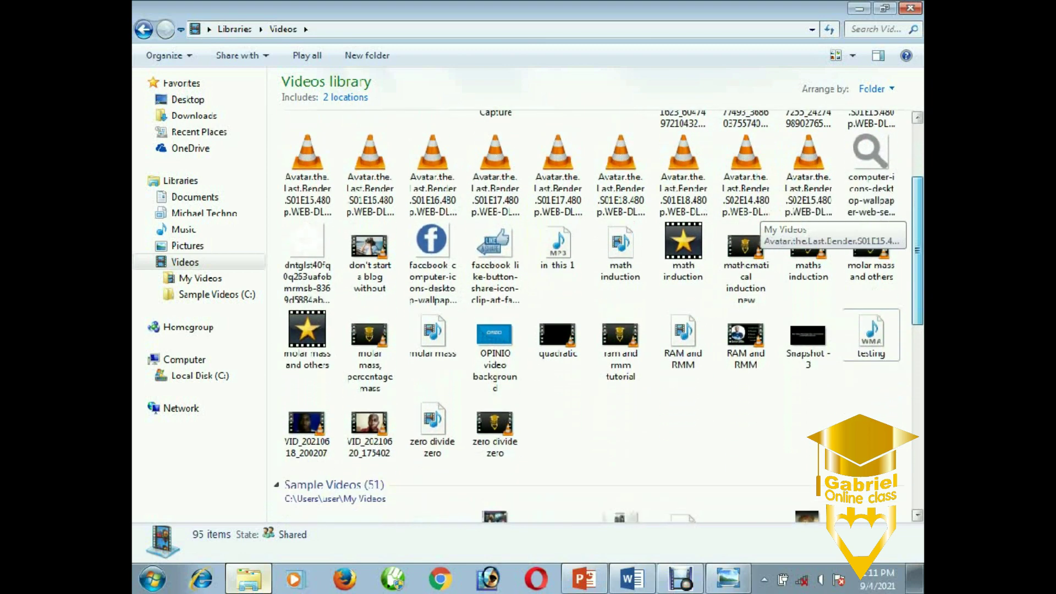
{"action": "left_click", "coordinate": [557, 336]}
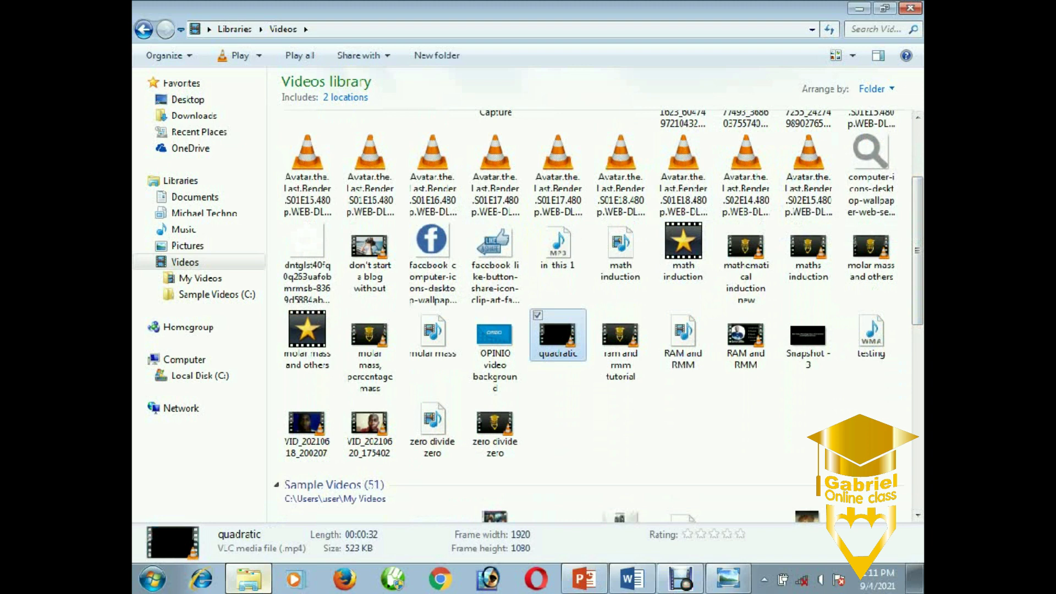
Step: Enlarge the file details area to examine the quadratic video's properties, and shrink it back to its compact height
{"action": "left_click_drag", "start_coordinate": [336, 519], "coordinate": [359, 430]}
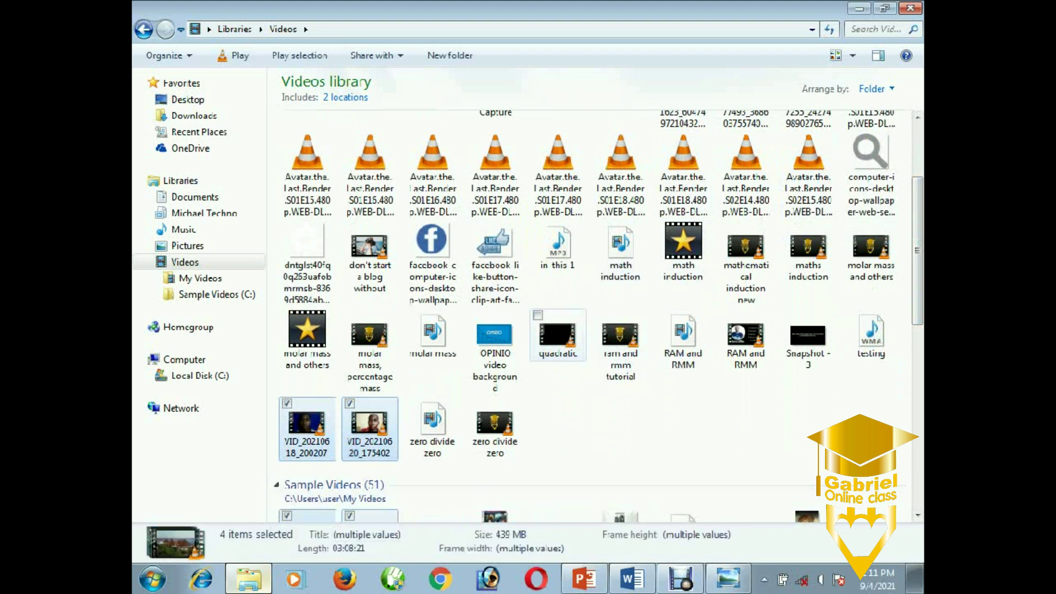
{"action": "left_click", "coordinate": [558, 338]}
{"action": "left_click_drag", "start_coordinate": [484, 523], "coordinate": [484, 424]}
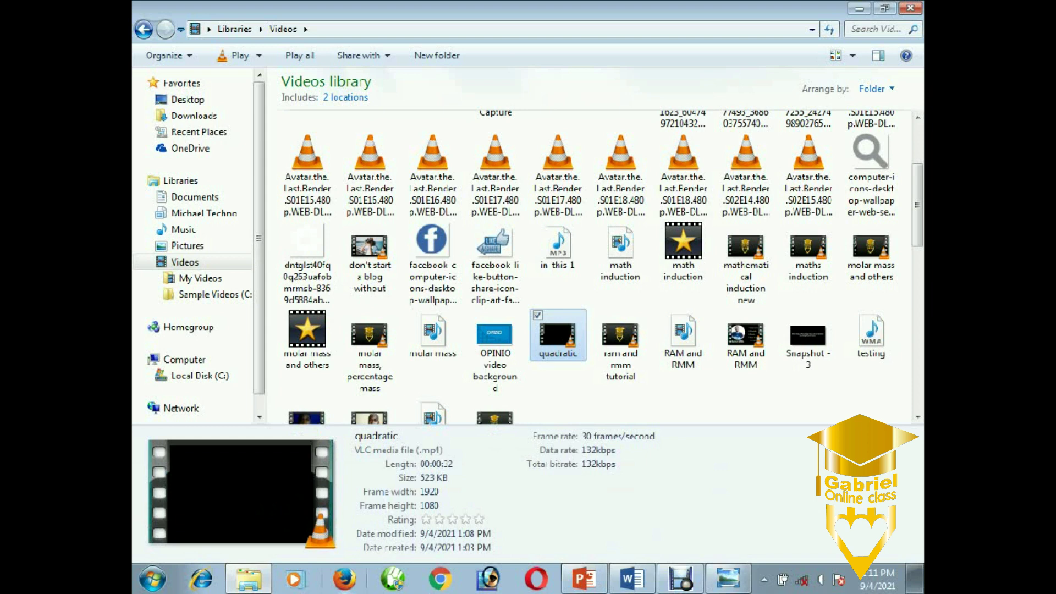
{"action": "left_click_drag", "start_coordinate": [528, 425], "coordinate": [528, 522]}
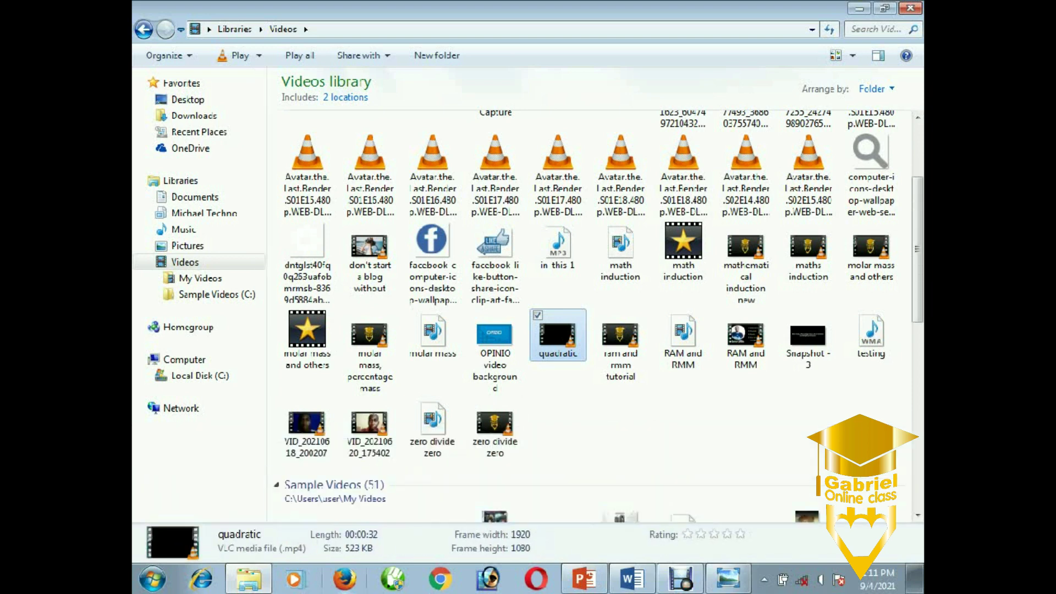
Step: Play the quadratic video in VLC media player and close the player when it ends
{"action": "key", "text": "Return"}
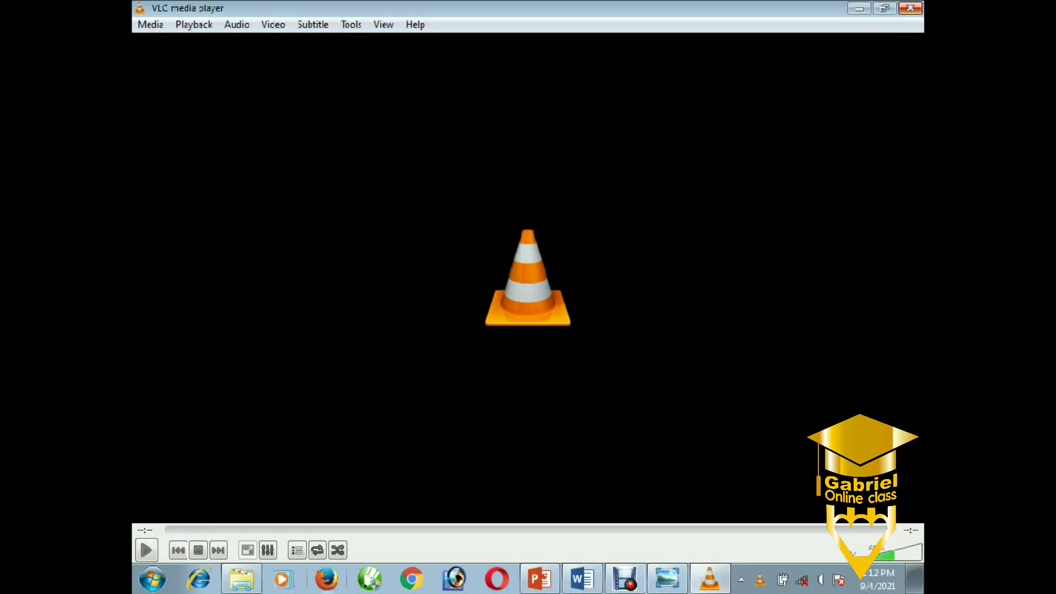
{"action": "left_click", "coordinate": [910, 8]}
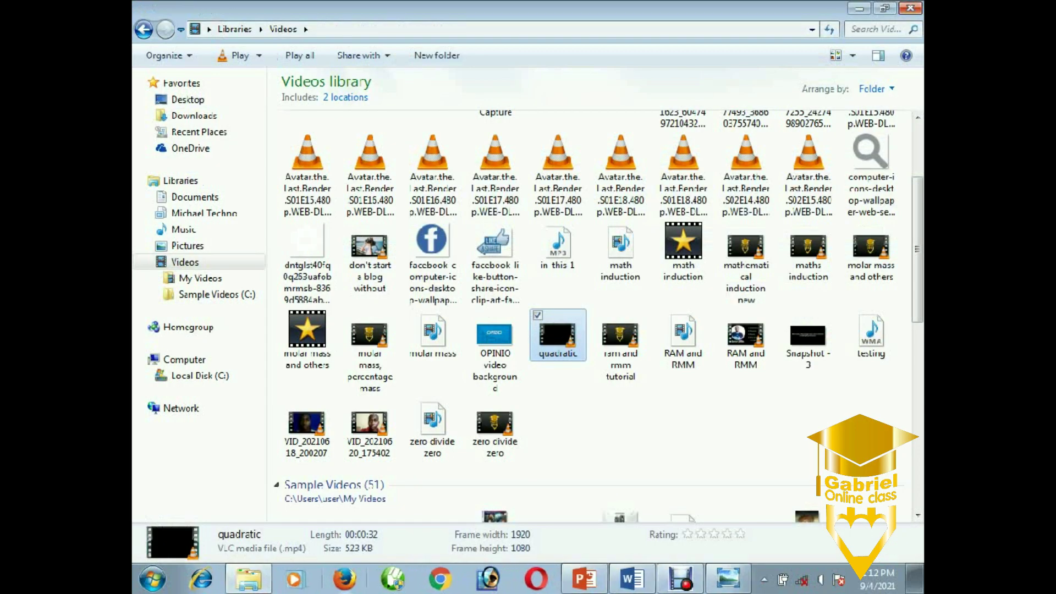
Step: Switch from the Videos library to Windows Photo Viewer to review the tutorial-making plan image
{"action": "left_click_drag", "start_coordinate": [917, 313], "coordinate": [917, 261]}
{"action": "scroll", "coordinate": [620, 396], "scroll_direction": "down", "scroll_amount": 1}
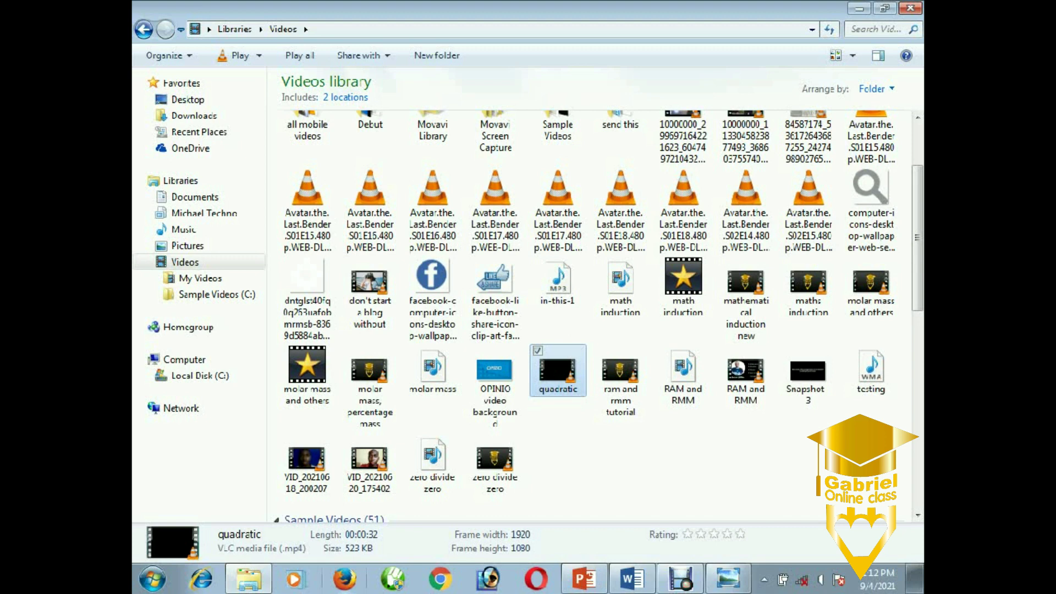
{"action": "key", "text": "alt+Tab"}
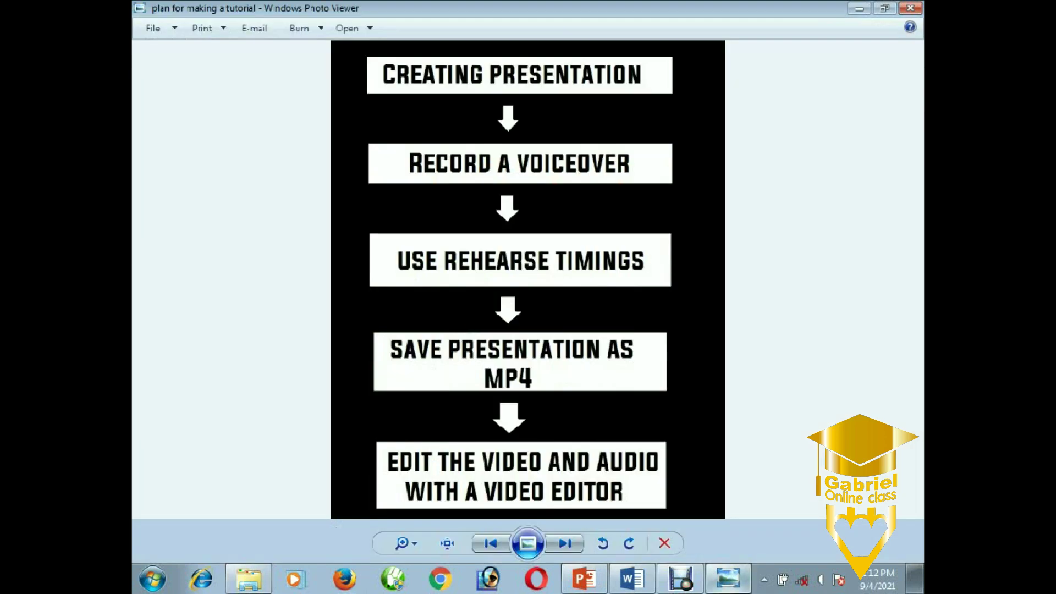